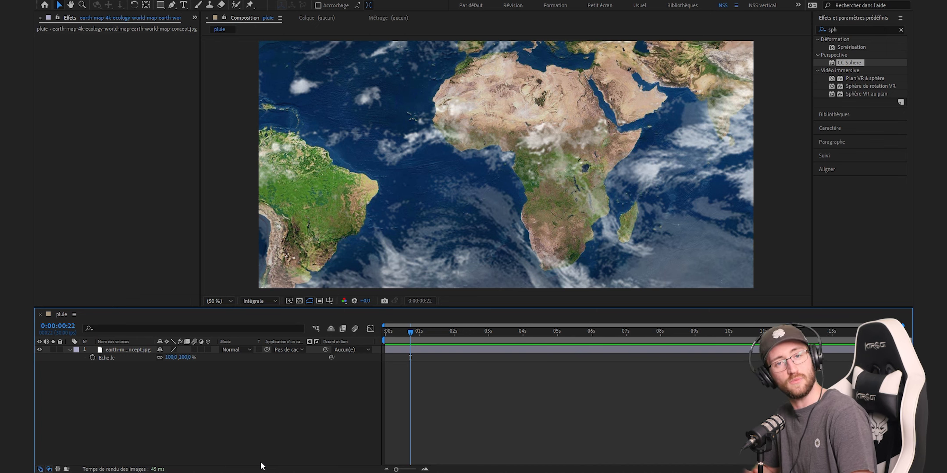
# - Search the effects for "c sphere" and apply CC Sphere to the earth map layer
pyautogui.click(843, 29)
pyautogui.press('BackSpace')
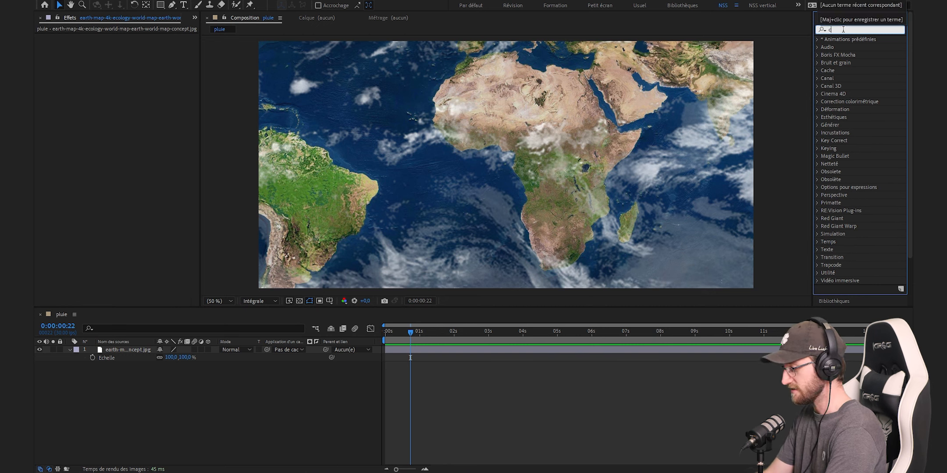
pyautogui.write('c sphere')
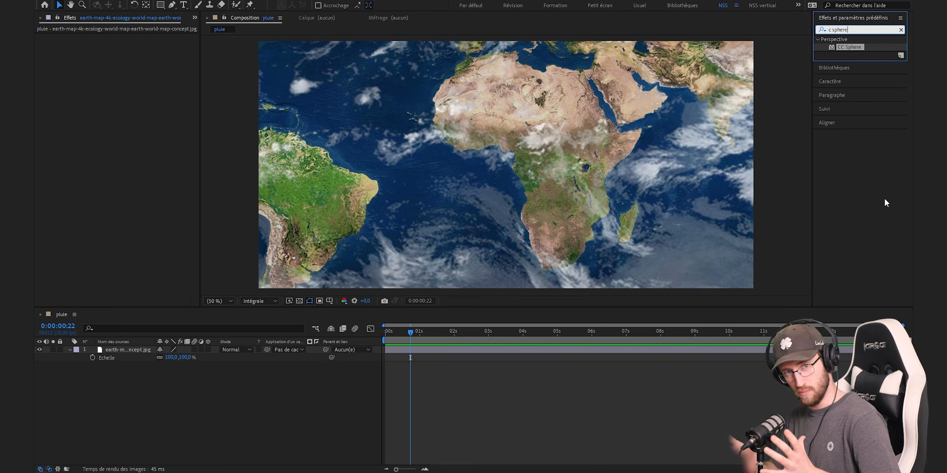
pyautogui.click(846, 46)
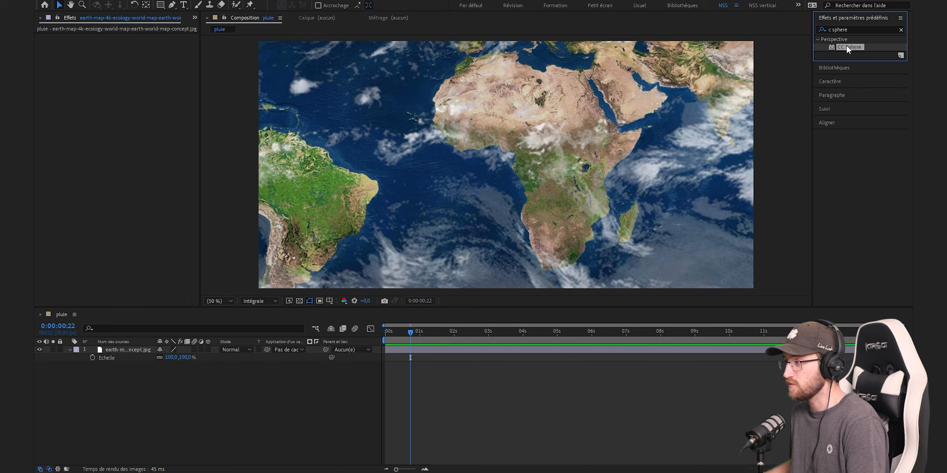
pyautogui.moveTo(843, 45); pyautogui.dragTo(628, 117)
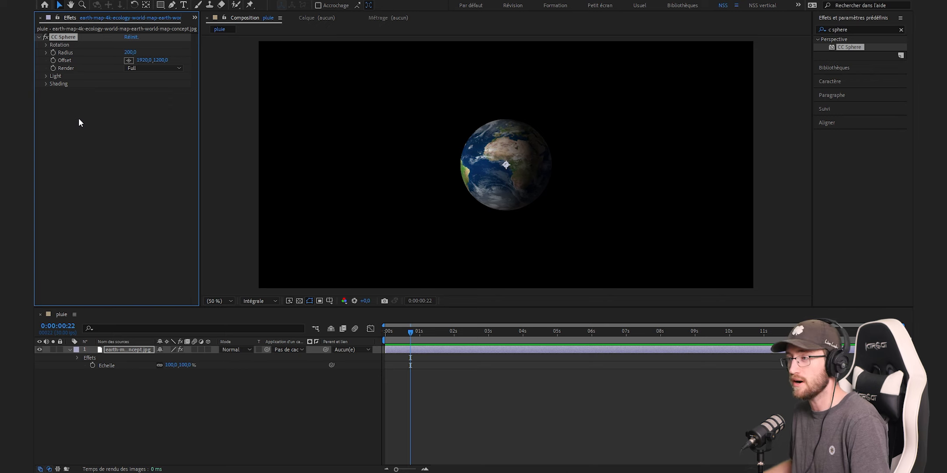
# - Try different rotation and radius values for the CC Sphere effect, undoing the rotation changes
pyautogui.click(46, 44)
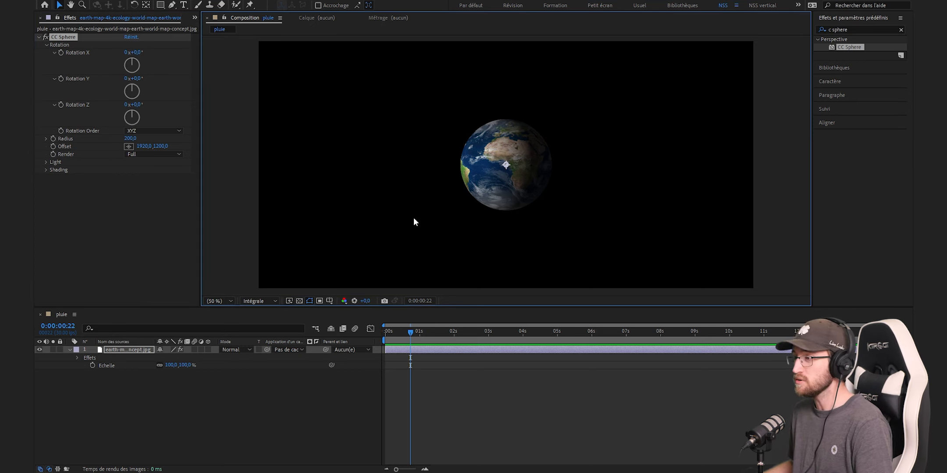
pyautogui.moveTo(133, 52); pyautogui.dragTo(122, 106)
pyautogui.hotkey('ctrl', 'z')
pyautogui.hotkey('ctrl', 'z')
pyautogui.hotkey('ctrl', 'z')
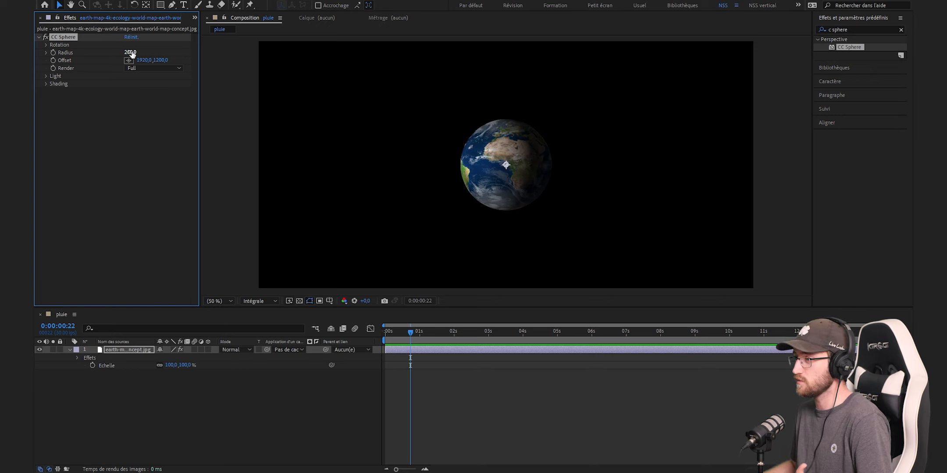
pyautogui.moveTo(130, 52); pyautogui.dragTo(94, 64)
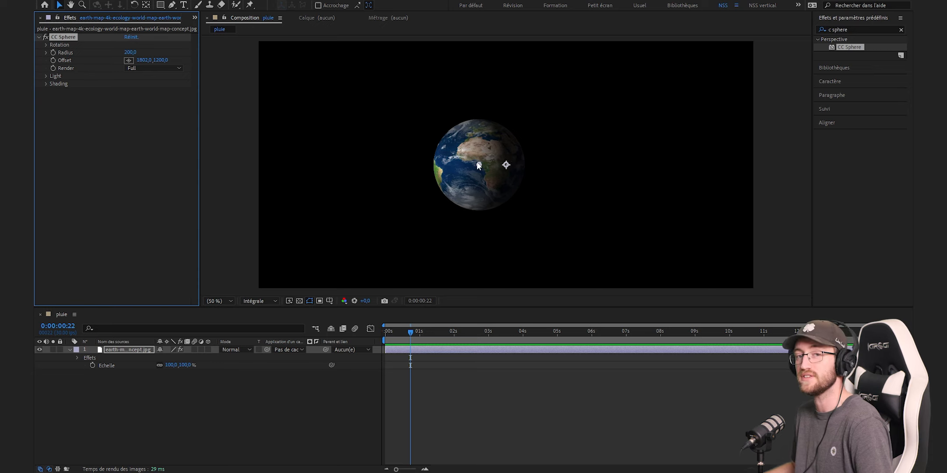
# - Try the Inside render mode on the sphere, then restore Full
pyautogui.click(131, 67)
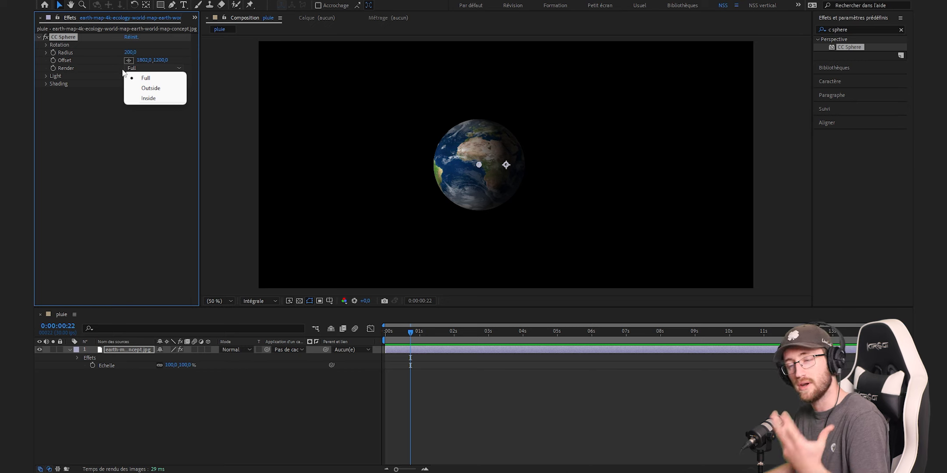
pyautogui.click(160, 98)
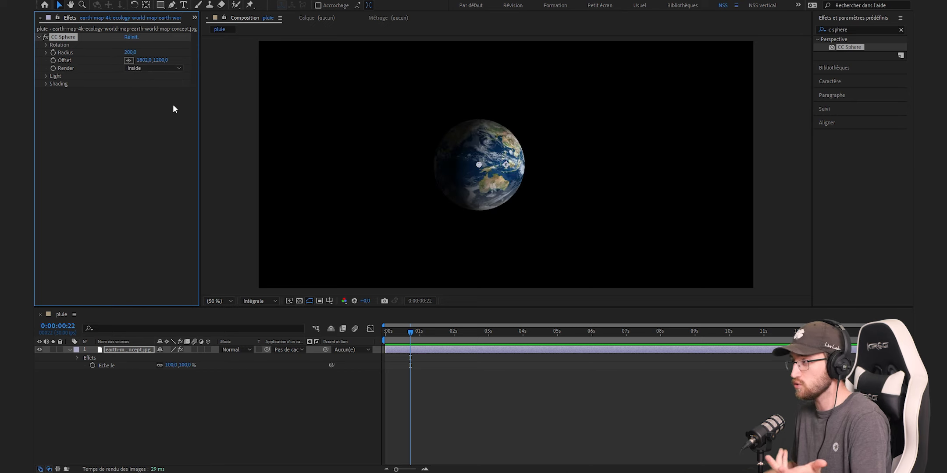
pyautogui.click(145, 68)
pyautogui.click(131, 78)
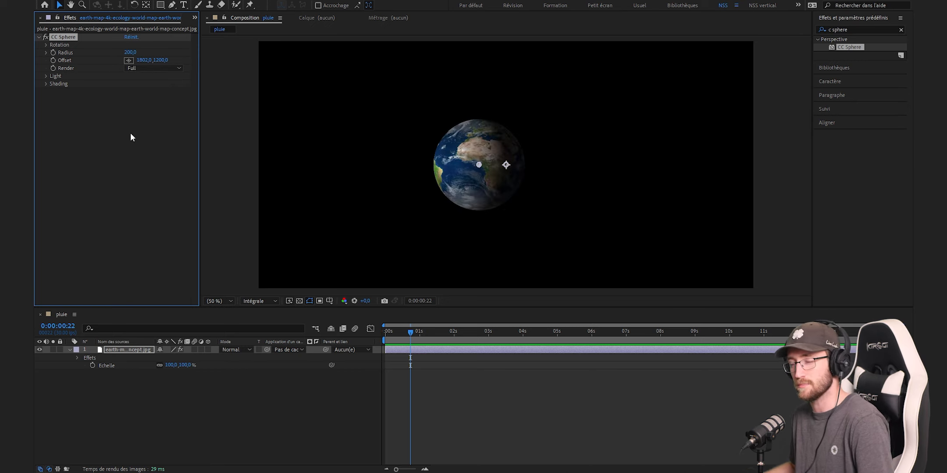
# - Try a Light Intensity of 302 and a tinted Light Color on the sphere, cancelling the colour change
pyautogui.click(46, 76)
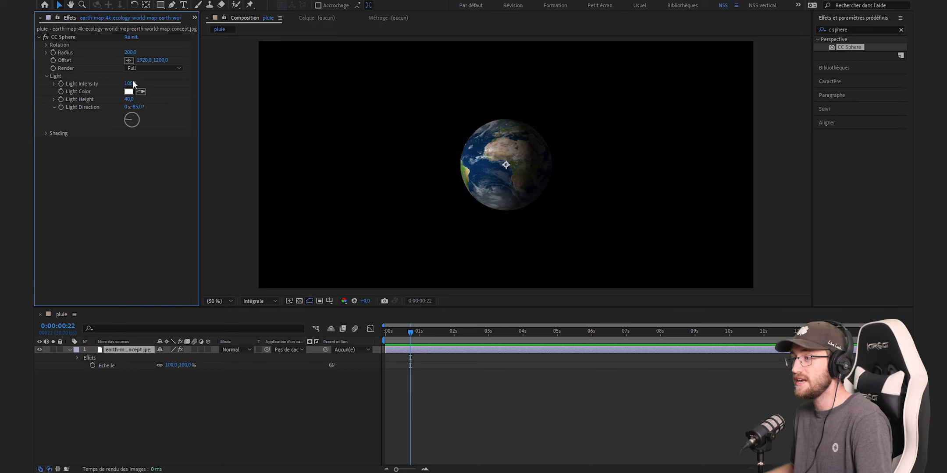
pyautogui.moveTo(130, 84); pyautogui.dragTo(224, 90)
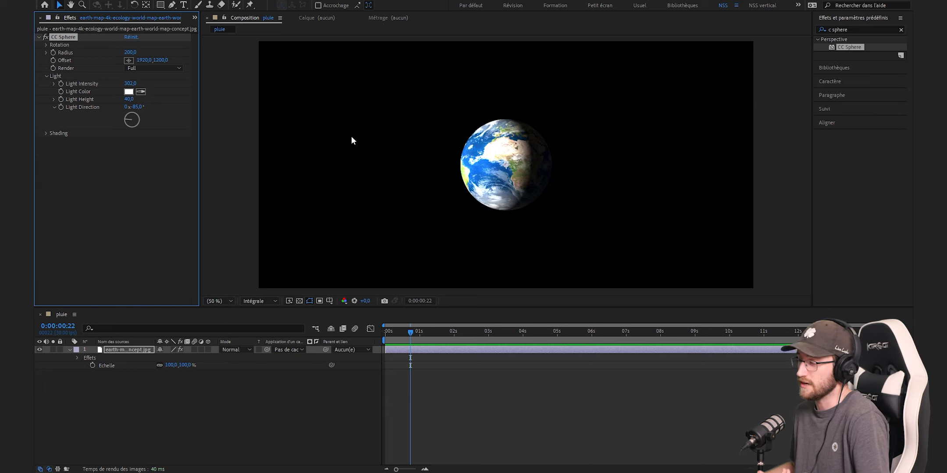
pyautogui.click(129, 91)
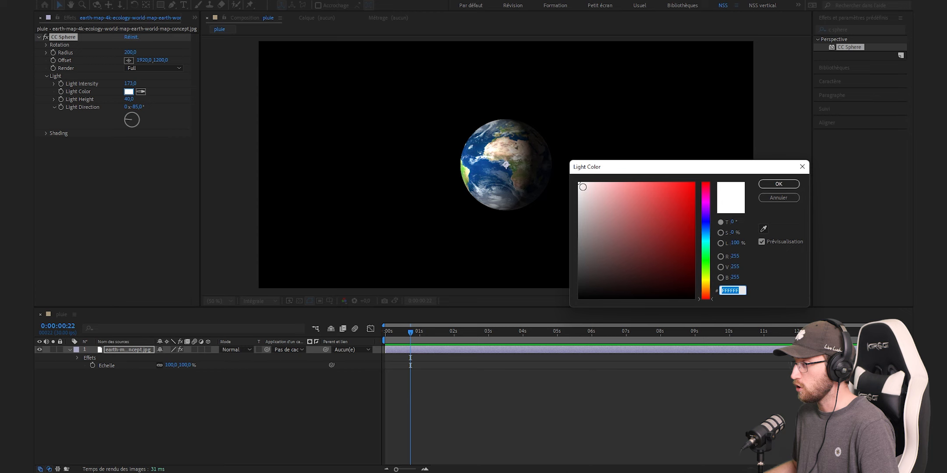
pyautogui.moveTo(582, 186); pyautogui.dragTo(631, 181)
pyautogui.moveTo(710, 297); pyautogui.dragTo(715, 222)
pyautogui.click(769, 198)
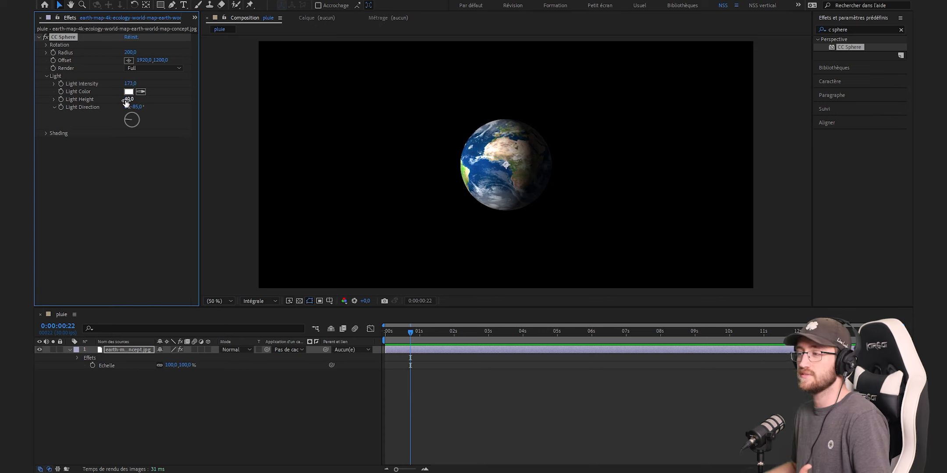
# - Try a Light Height of 99 and a different Light Direction on the sphere, undoing both changes
pyautogui.moveTo(129, 100); pyautogui.dragTo(186, 114)
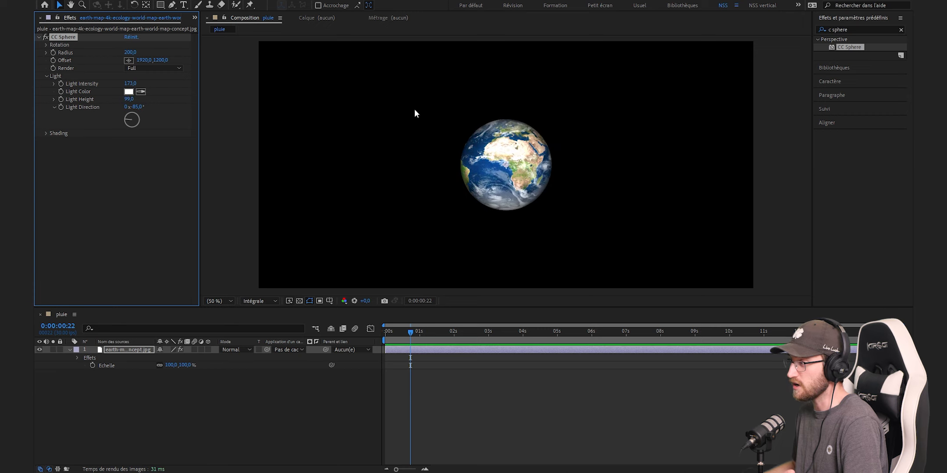
pyautogui.hotkey('ctrl', 'z')
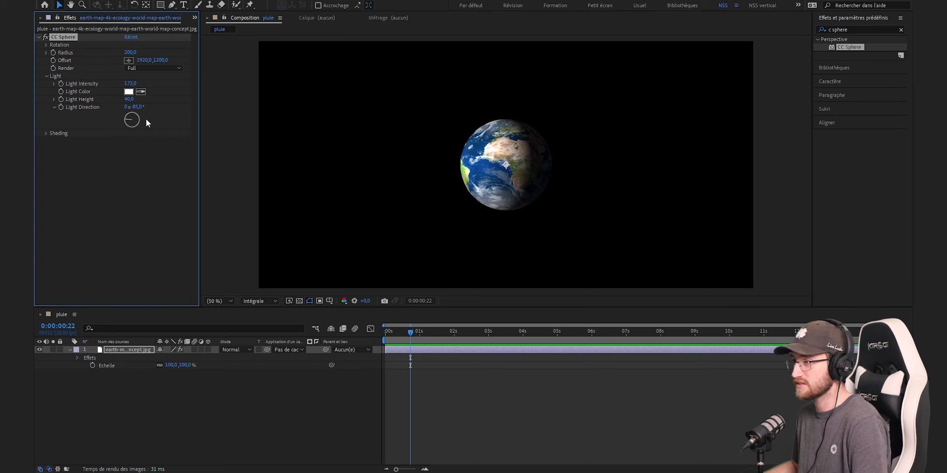
pyautogui.moveTo(127, 121)
pyautogui.mouseDown()
pyautogui.moveTo(137, 115)
pyautogui.moveTo(149, 127)
pyautogui.moveTo(131, 132)
pyautogui.moveTo(120, 120)
pyautogui.mouseUp()
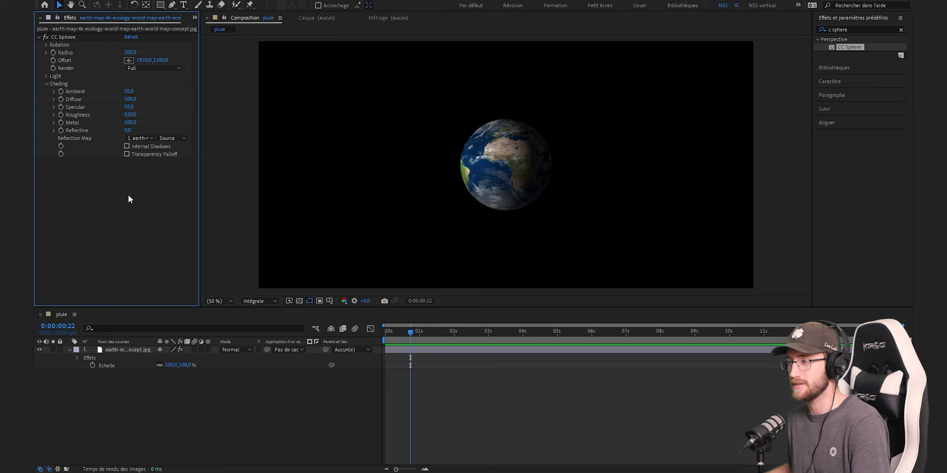
pyautogui.hotkey('ctrl', 'z')
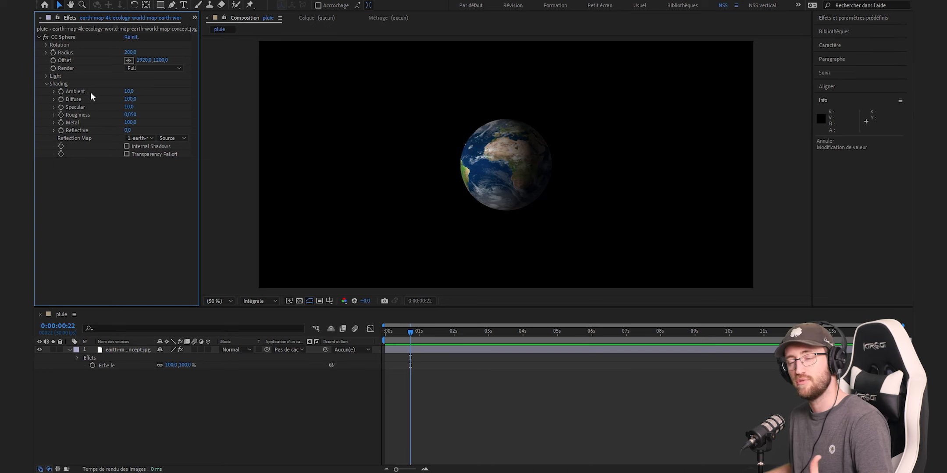
# - Try an Ambient value of 200 and a Diffuse value of 15 in the sphere's shading, reverting both
pyautogui.moveTo(130, 92); pyautogui.dragTo(212, 91)
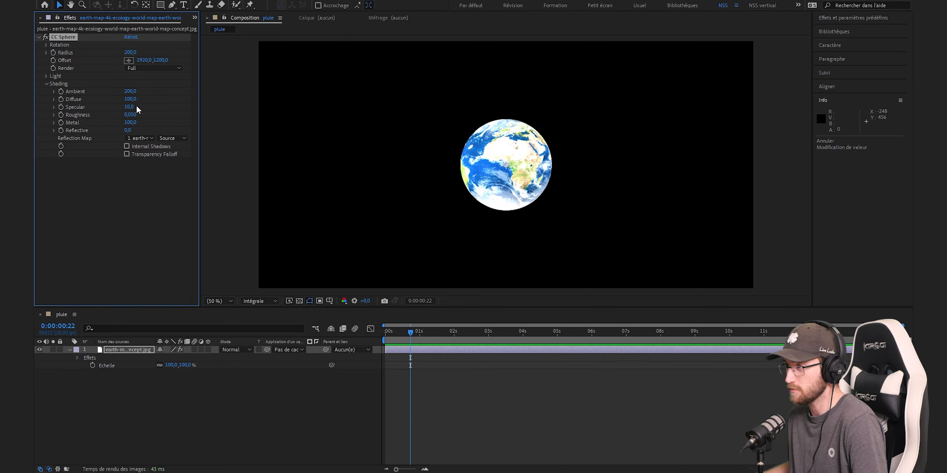
pyautogui.moveTo(131, 92); pyautogui.dragTo(132, 92)
pyautogui.moveTo(104, 99); pyautogui.dragTo(84, 101)
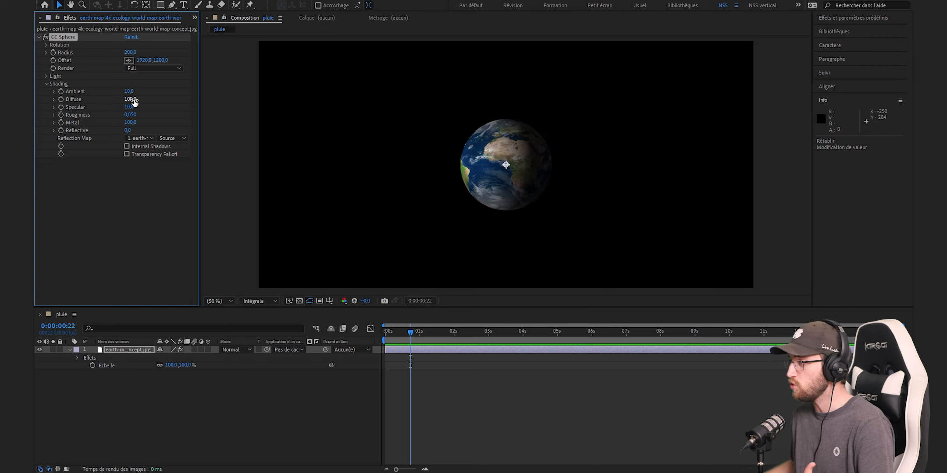
pyautogui.moveTo(127, 99); pyautogui.dragTo(85, 99)
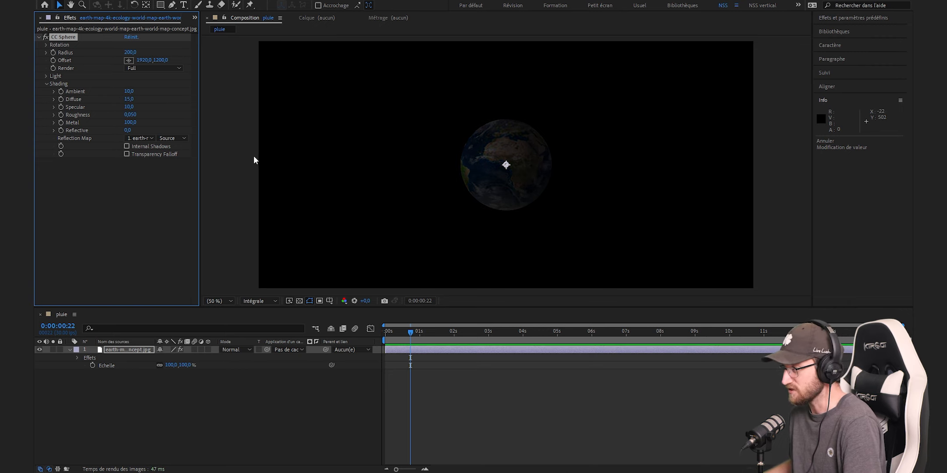
pyautogui.hotkey('ctrl', 'z')
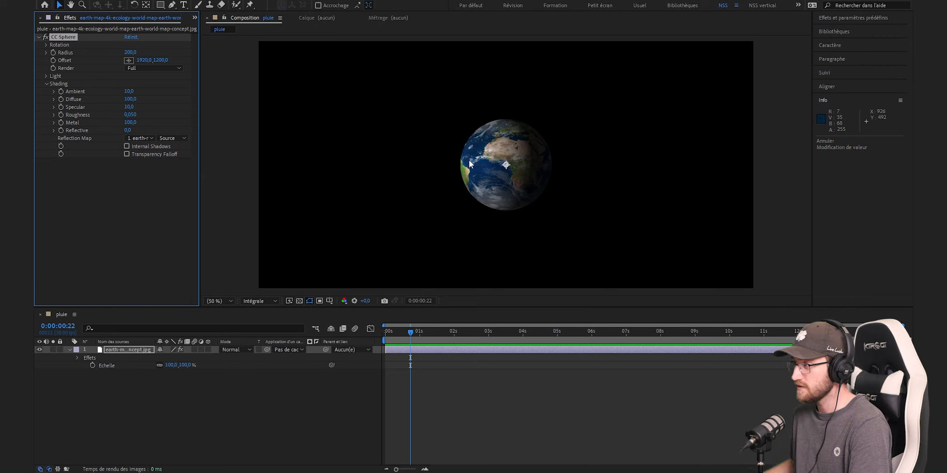
# - Try a higher Specular, a Roughness of 0.5 and a Metal of 0 in the sphere's shading, restoring the original values
pyautogui.moveTo(129, 106); pyautogui.dragTo(179, 109)
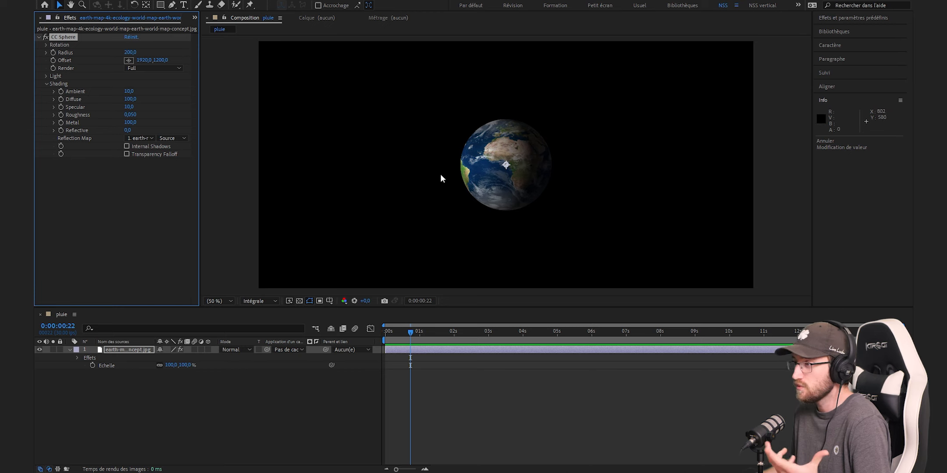
pyautogui.moveTo(127, 114)
pyautogui.mouseDown()
pyautogui.moveTo(356, 121)
pyautogui.moveTo(419, 105)
pyautogui.mouseUp()
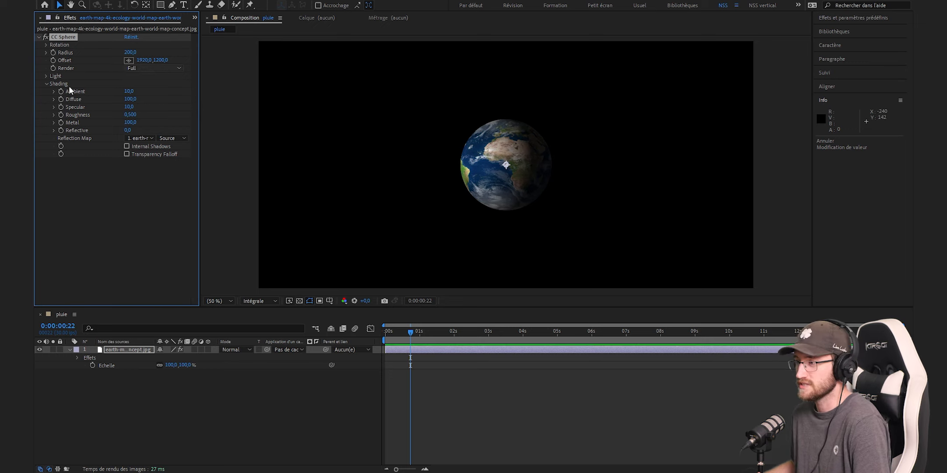
pyautogui.hotkey('ctrl', 'z')
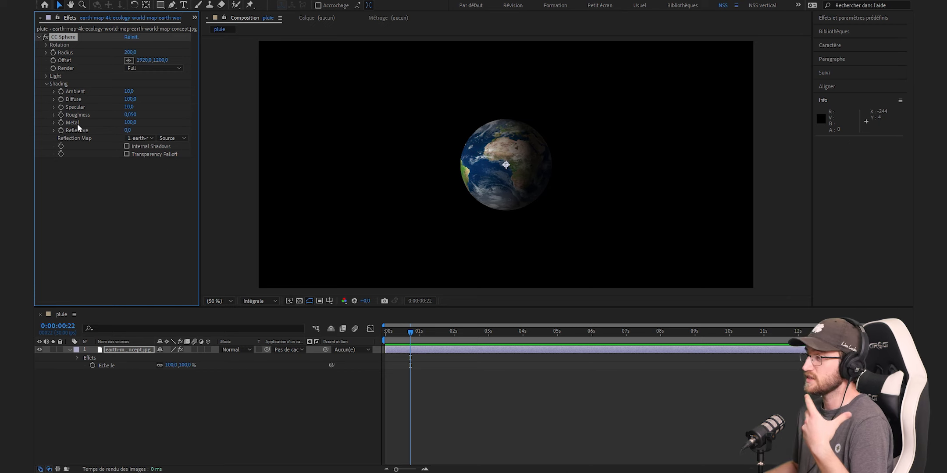
pyautogui.hotkey('ctrl', 'z')
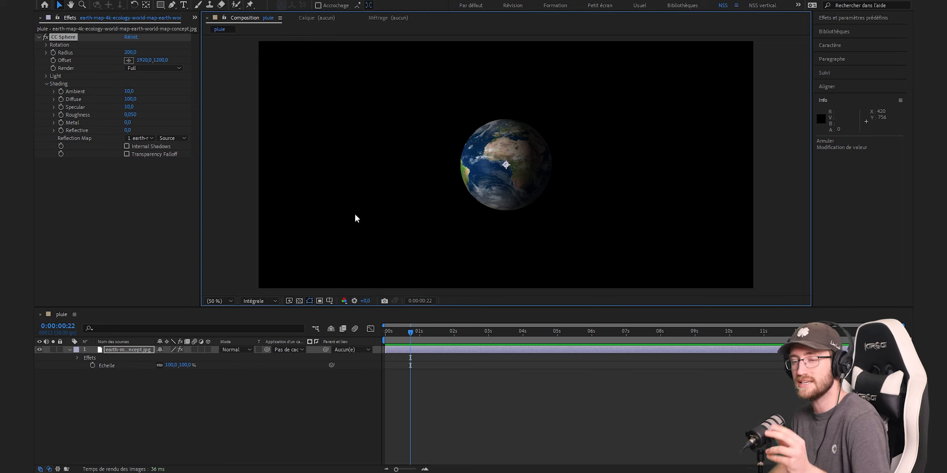
pyautogui.hotkey('ctrl', 'shift', 'z')
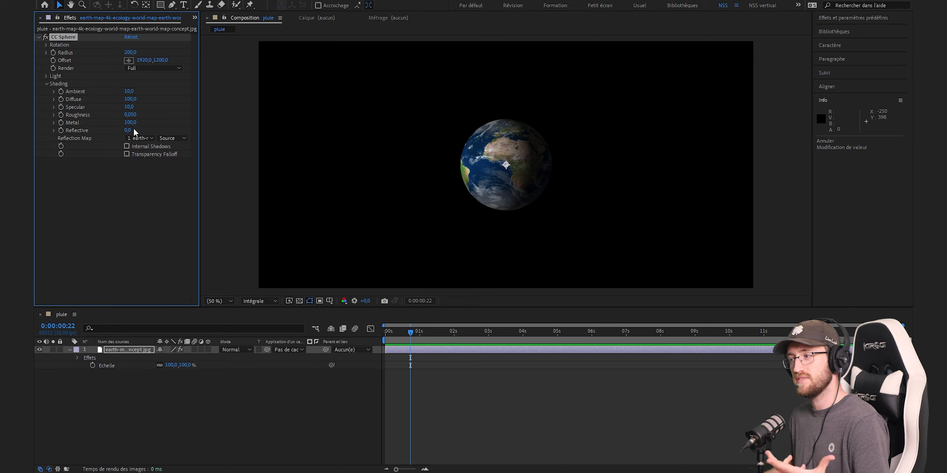
# - Raise the Reflective value in the sphere's shading to 80 and select the CC Sphere effect
pyautogui.moveTo(133, 130); pyautogui.dragTo(166, 132)
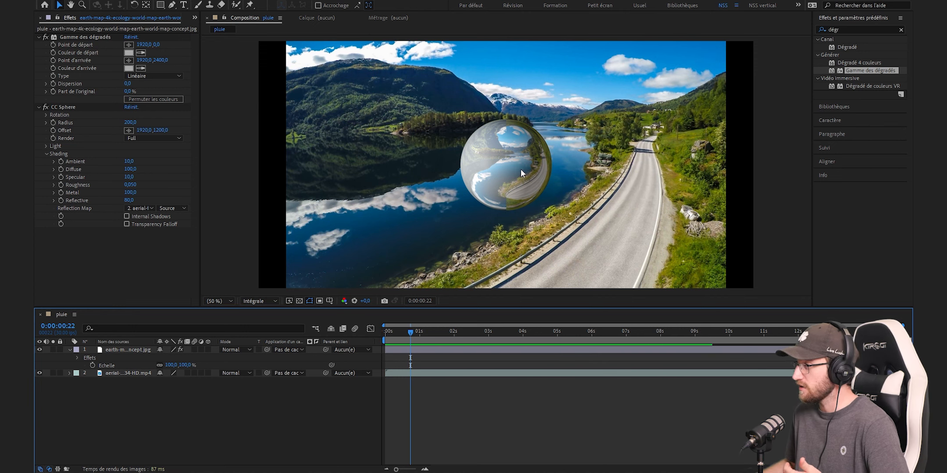
pyautogui.click(498, 135)
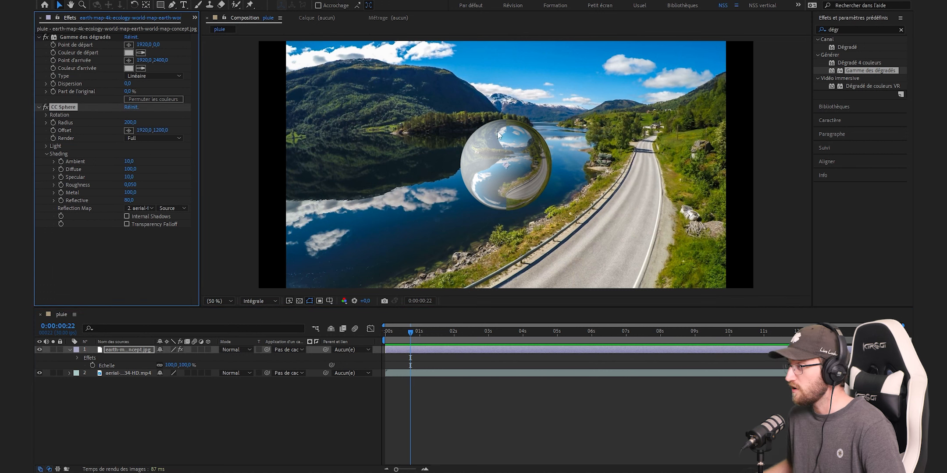